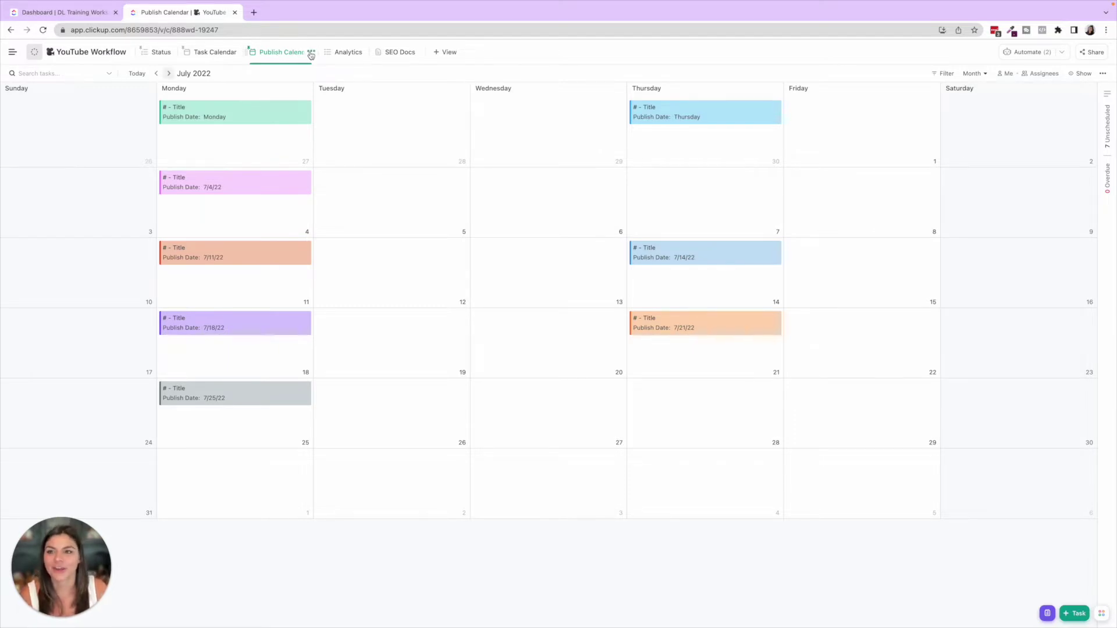
# Copy the link to the Publish Calendar view
pyautogui.click(311, 54)
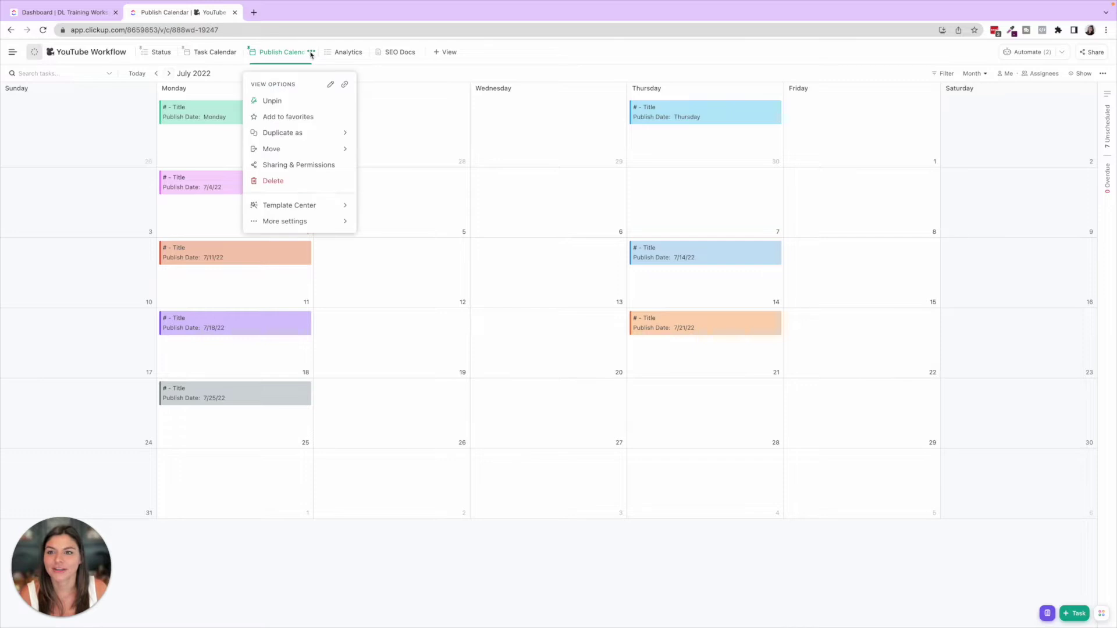
pyautogui.click(344, 84)
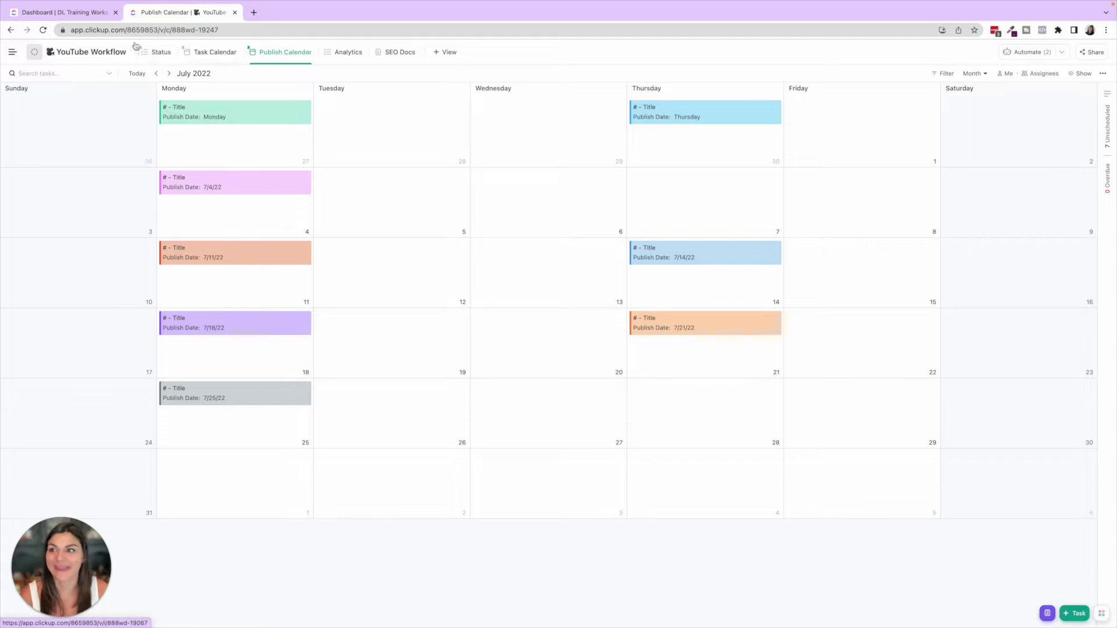
pyautogui.click(80, 18)
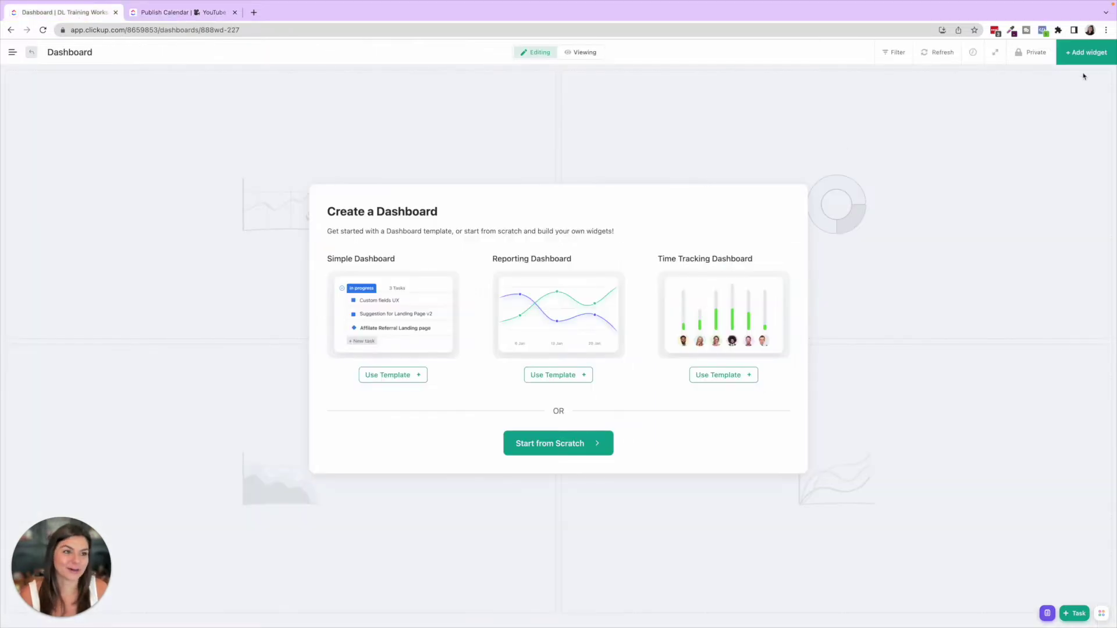
# Add a Custom Embed widget named 'YouTube Publish Calendar' using the copied Publish Calendar link
pyautogui.click(1089, 54)
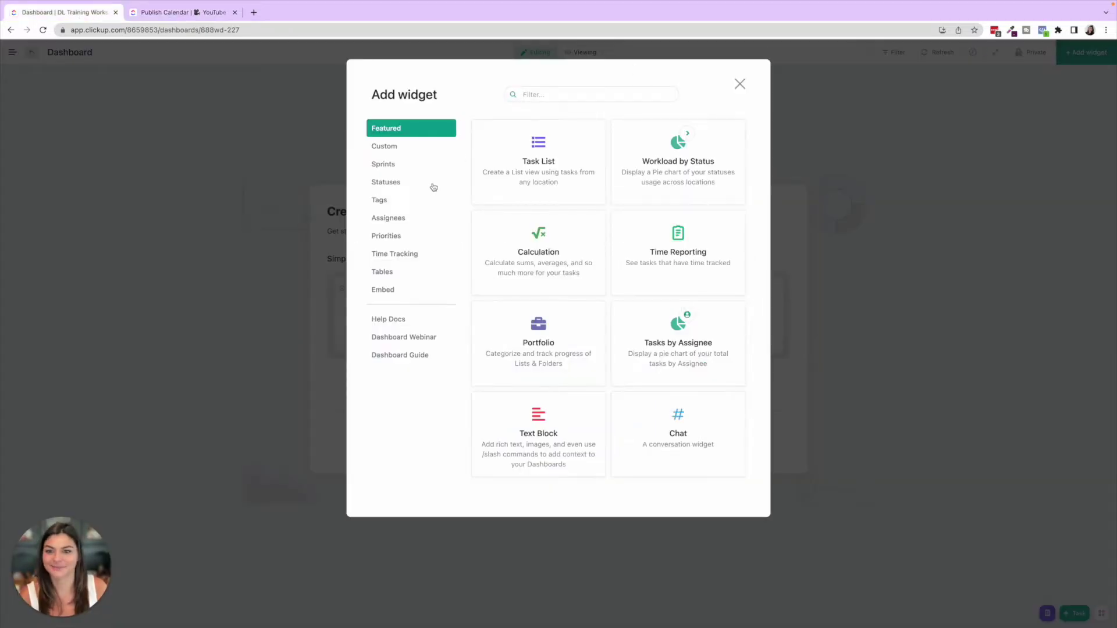
pyautogui.click(403, 287)
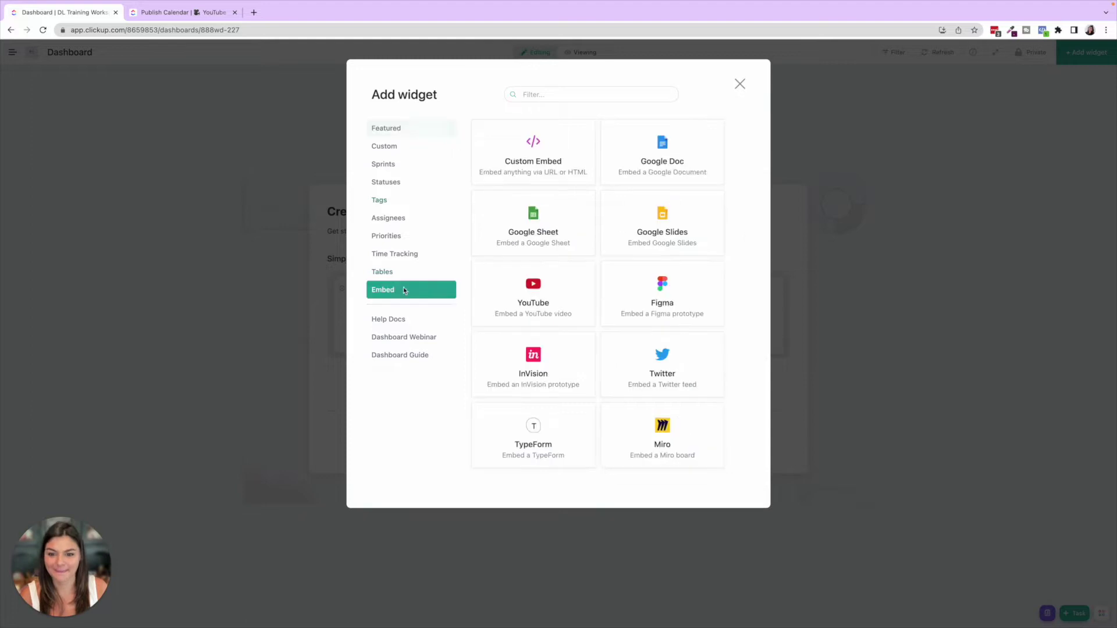
pyautogui.click(540, 155)
pyautogui.tripleClick(389, 173)
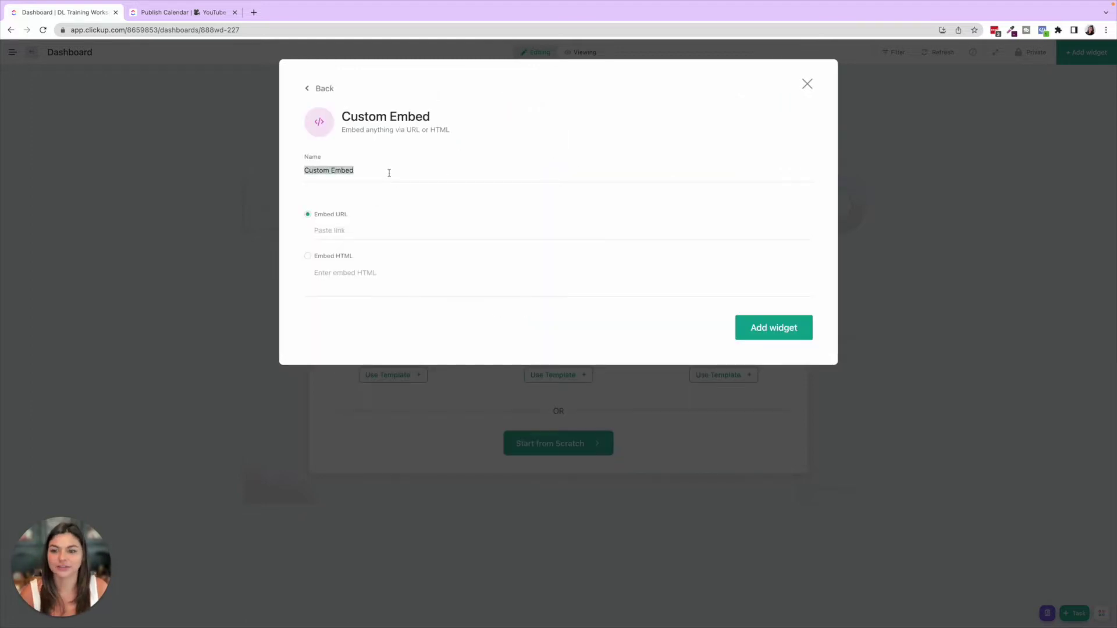
pyautogui.write('YouTube Publish Calendar')
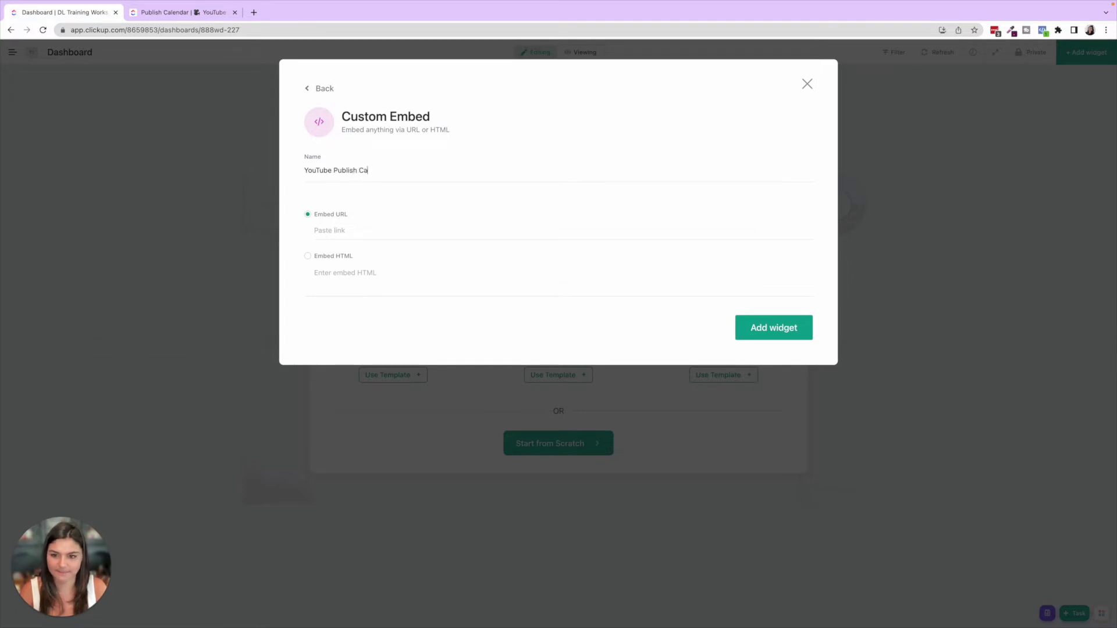
pyautogui.click(336, 232)
pyautogui.hotkey('ctrl', 'v')
pyautogui.click(764, 331)
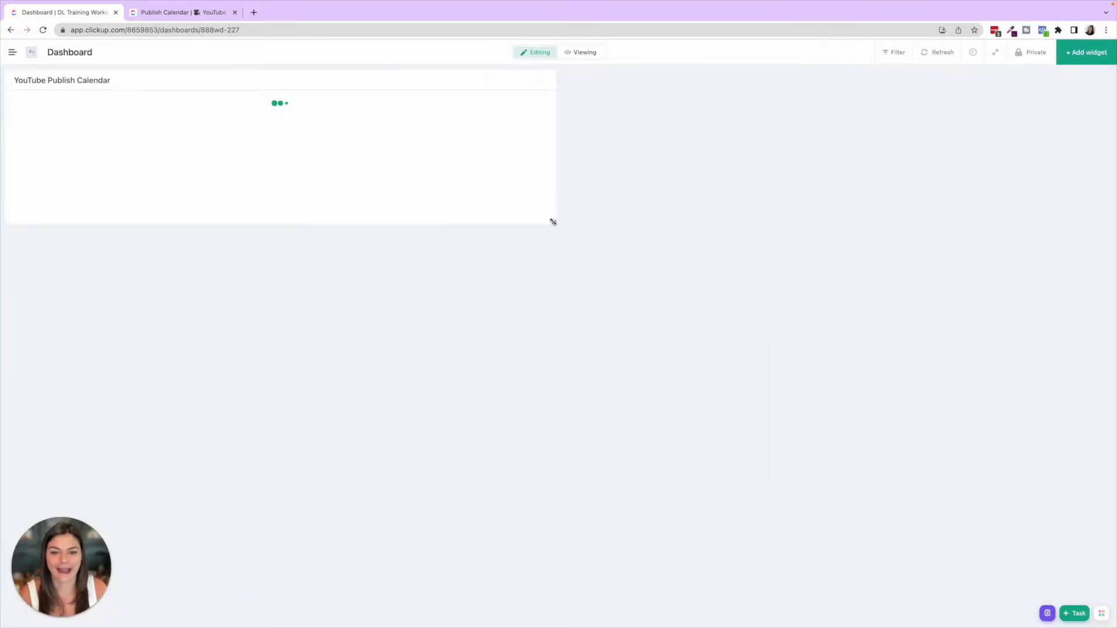
# Enlarge the YouTube Publish Calendar widget and test its month arrow, task details and view tabs
pyautogui.moveTo(553, 222); pyautogui.dragTo(1065, 570)
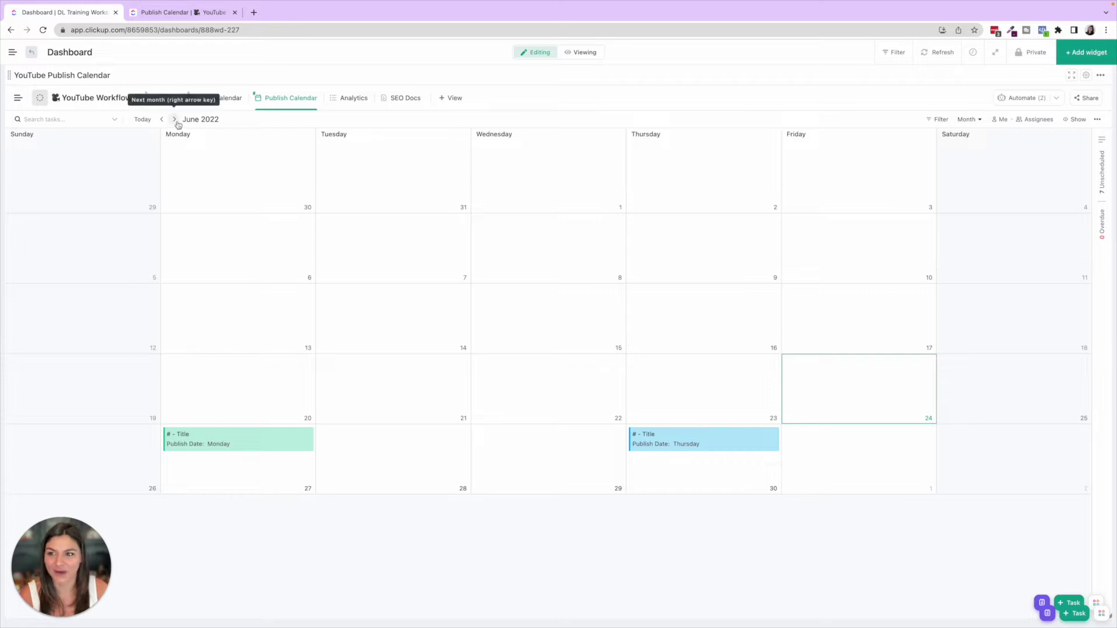
pyautogui.click(175, 120)
pyautogui.click(209, 166)
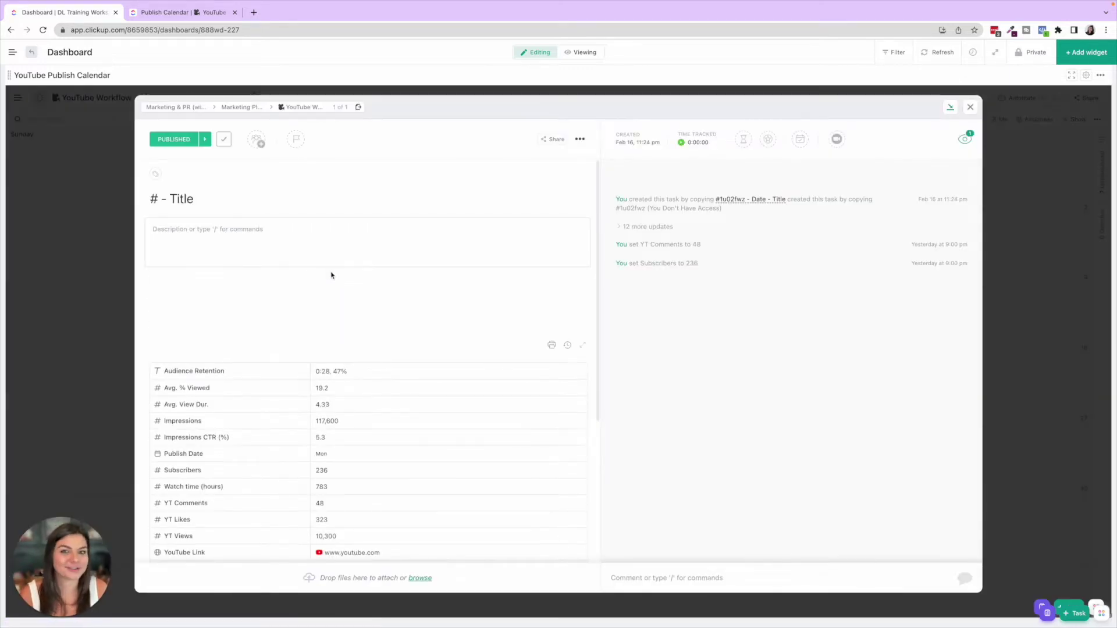
pyautogui.click(970, 107)
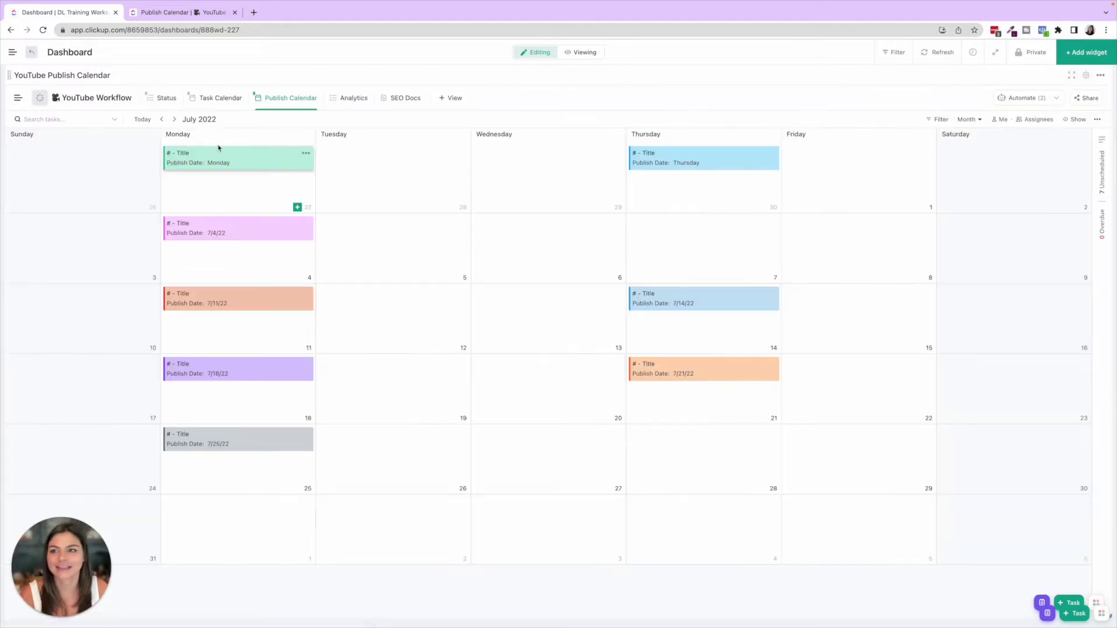
pyautogui.click(220, 98)
pyautogui.click(166, 98)
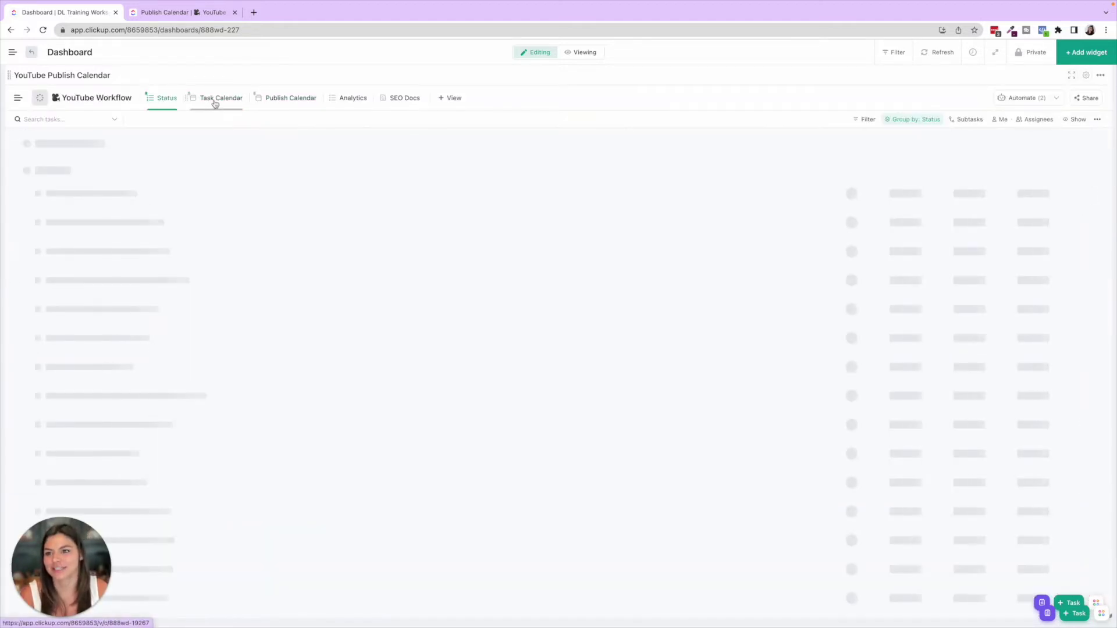
pyautogui.click(215, 101)
pyautogui.click(291, 102)
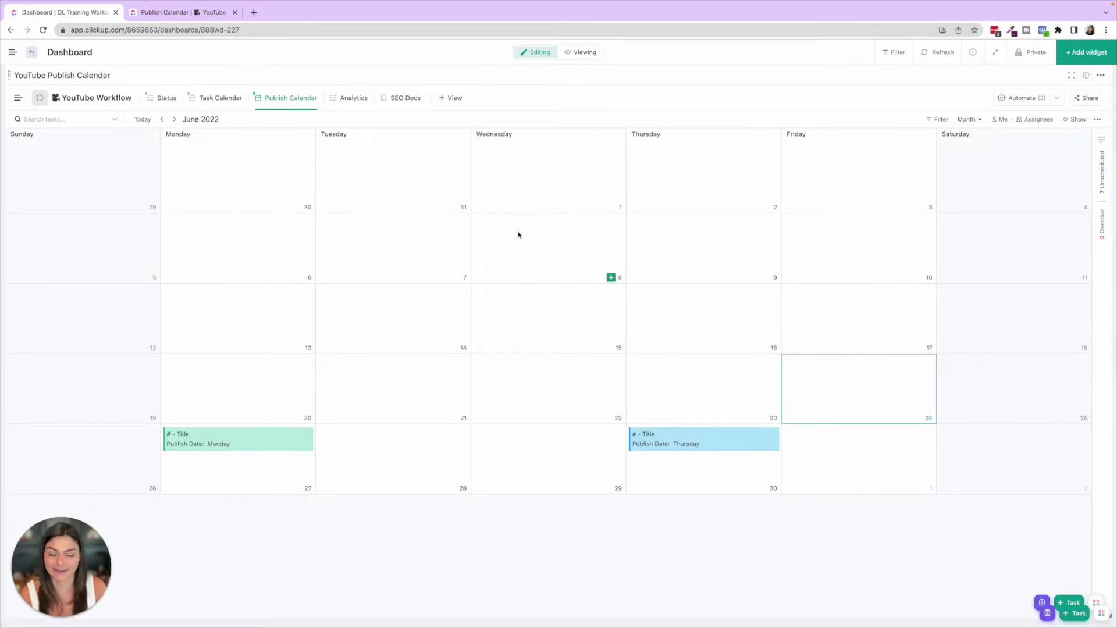
# Advance the embedded calendar to July 2022
pyautogui.click(174, 119)
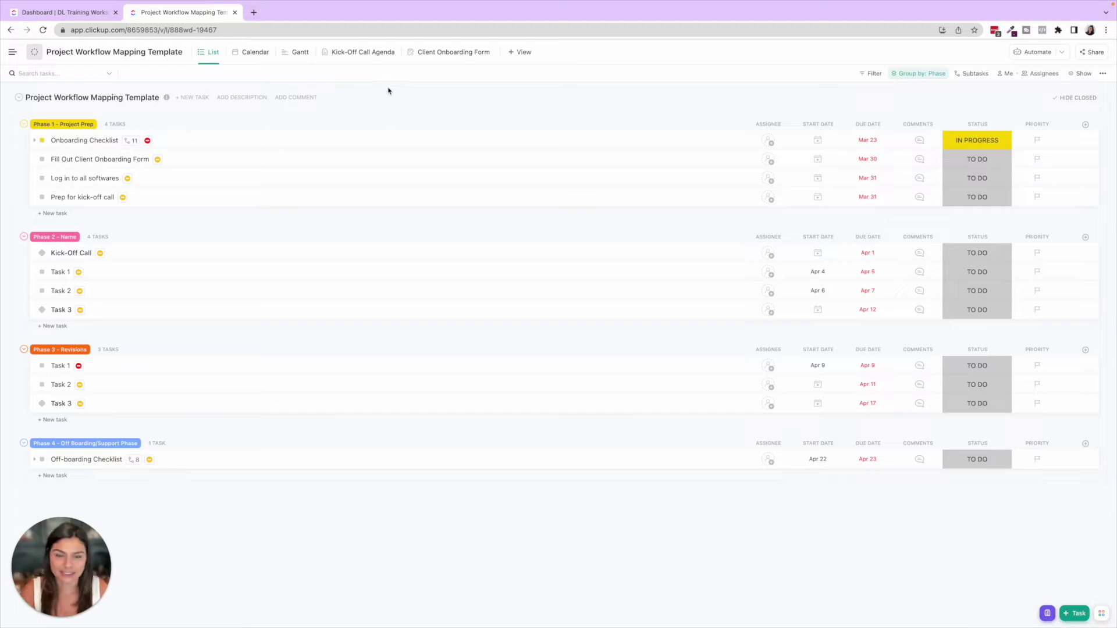
# Create a new list view named 'Client View'
pyautogui.click(518, 54)
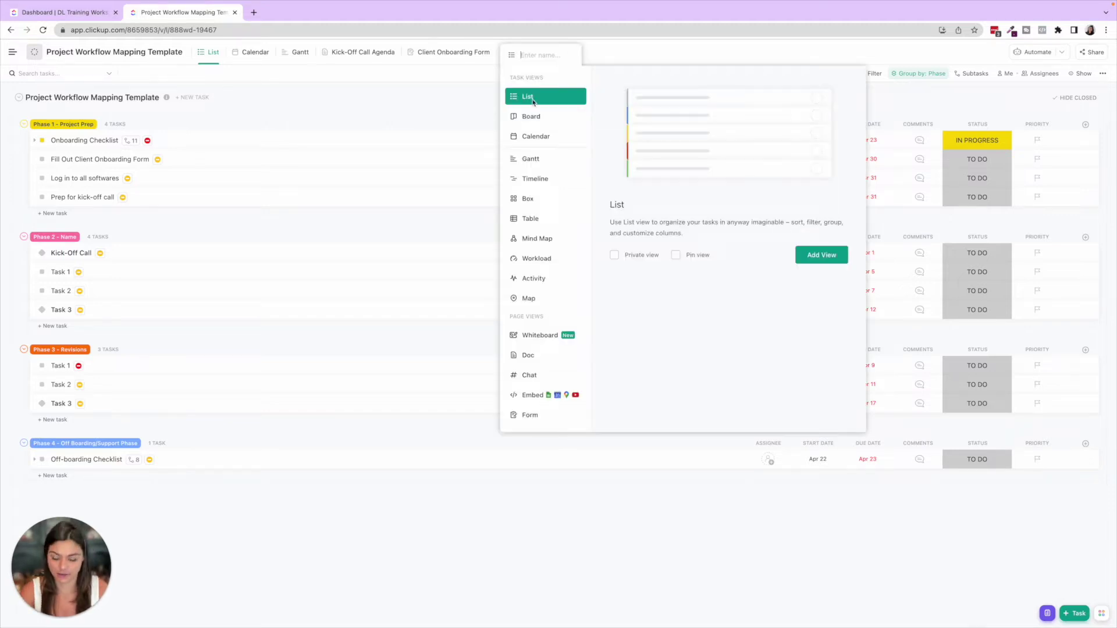
pyautogui.write('Client View')
pyautogui.press('Return')
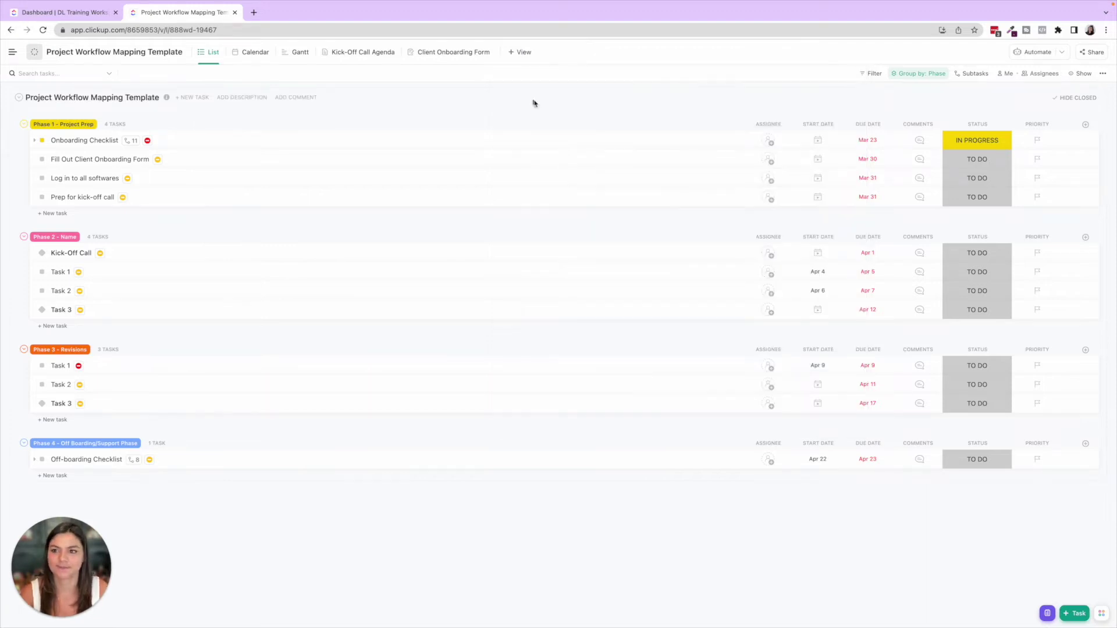
# Group the Client View tasks by Phase and turn on autosave
pyautogui.click(253, 56)
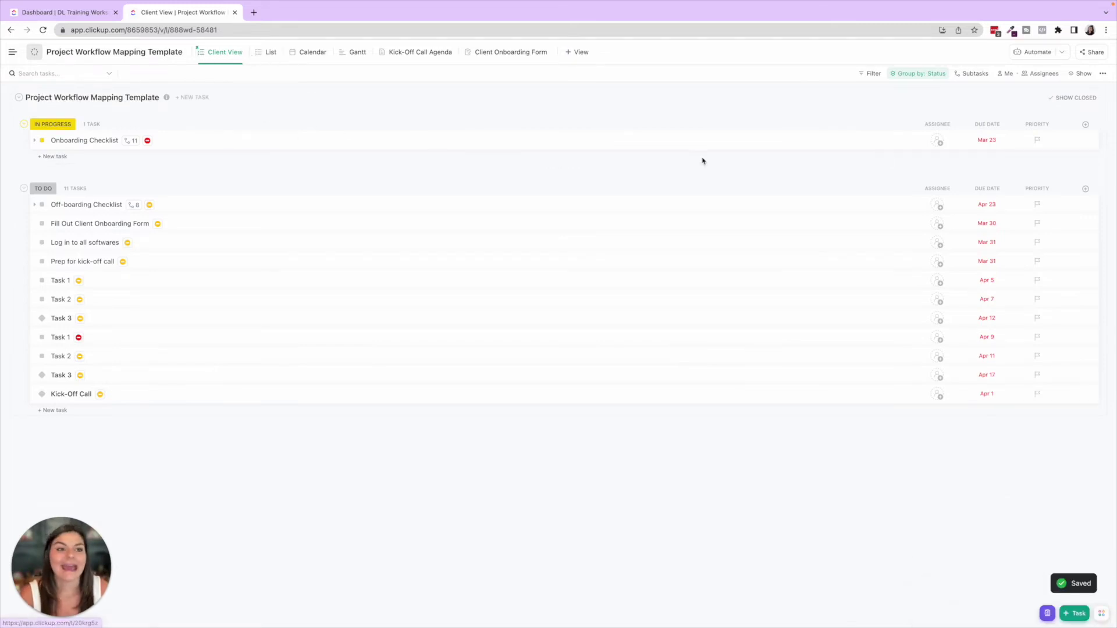
pyautogui.click(911, 76)
pyautogui.moveTo(919, 213)
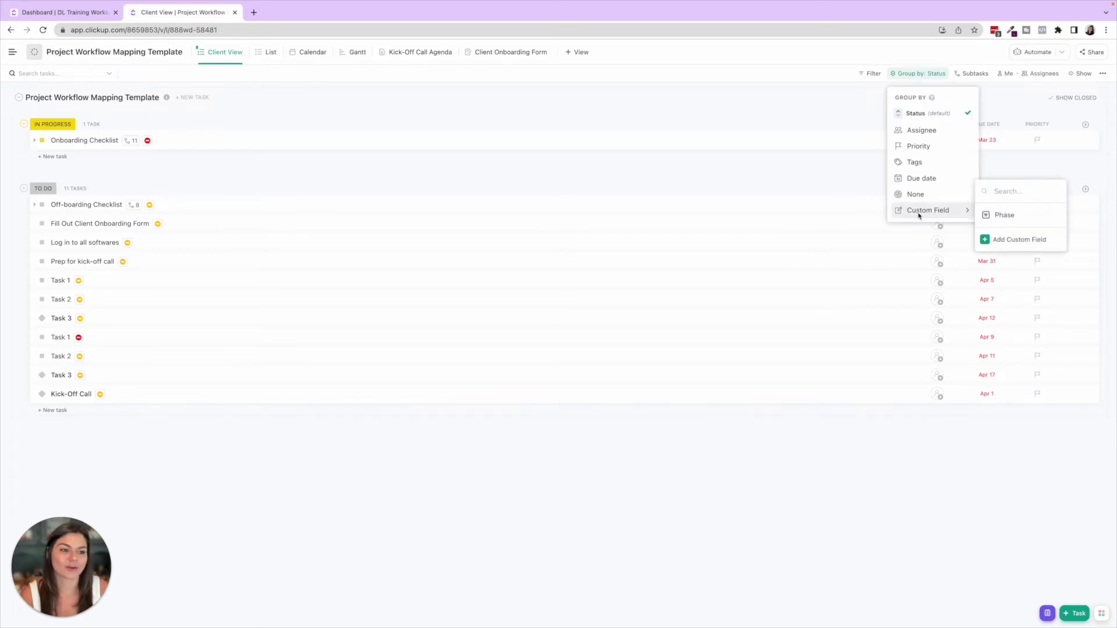
pyautogui.click(996, 215)
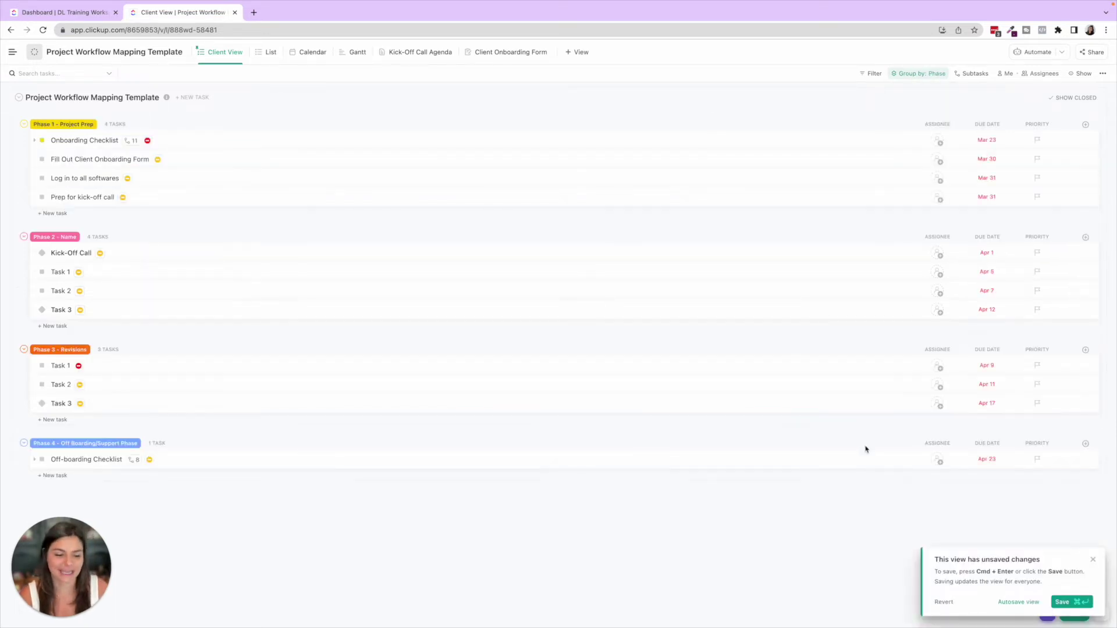
pyautogui.click(1018, 602)
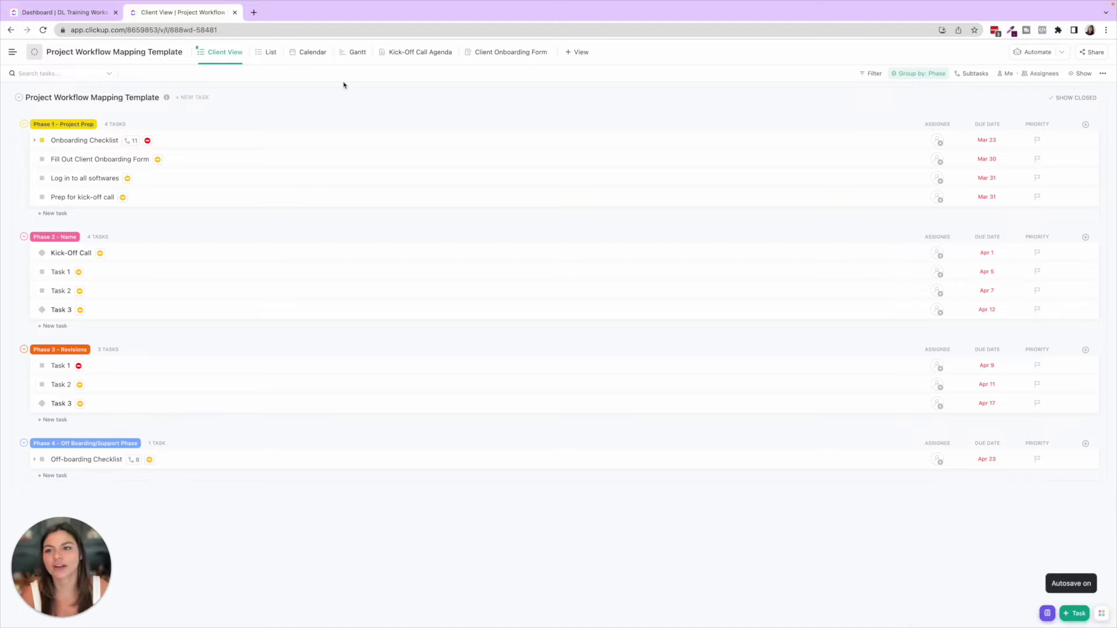
# Compare the Client View against the original List view
pyautogui.click(269, 52)
pyautogui.click(289, 53)
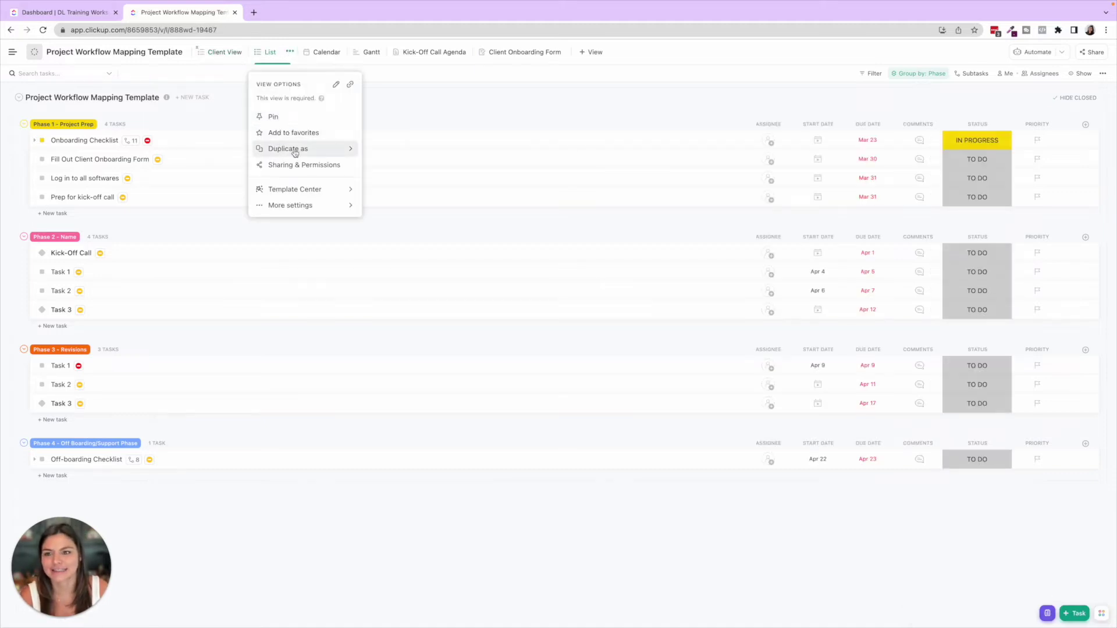
pyautogui.moveTo(287, 149)
pyautogui.click(224, 52)
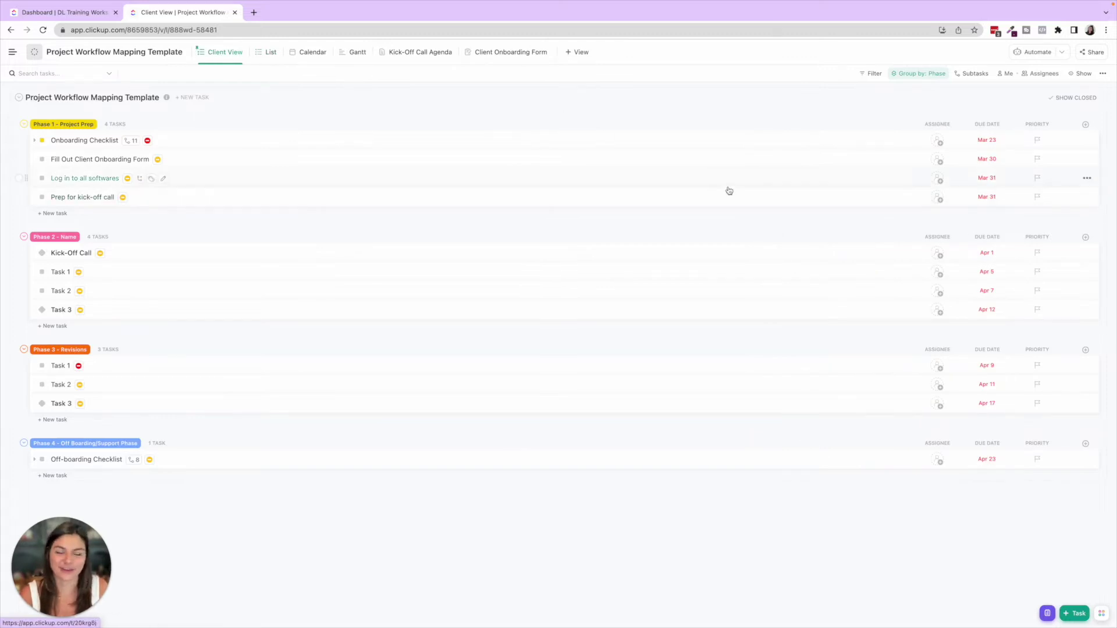
pyautogui.click(266, 53)
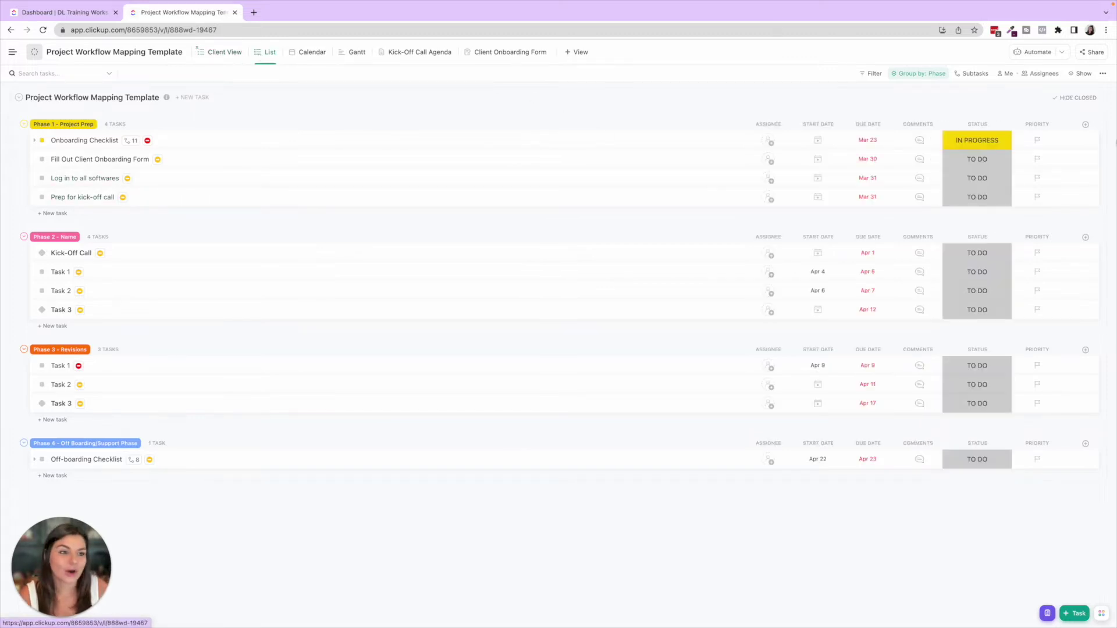
pyautogui.hotkey('alt', 'Left')
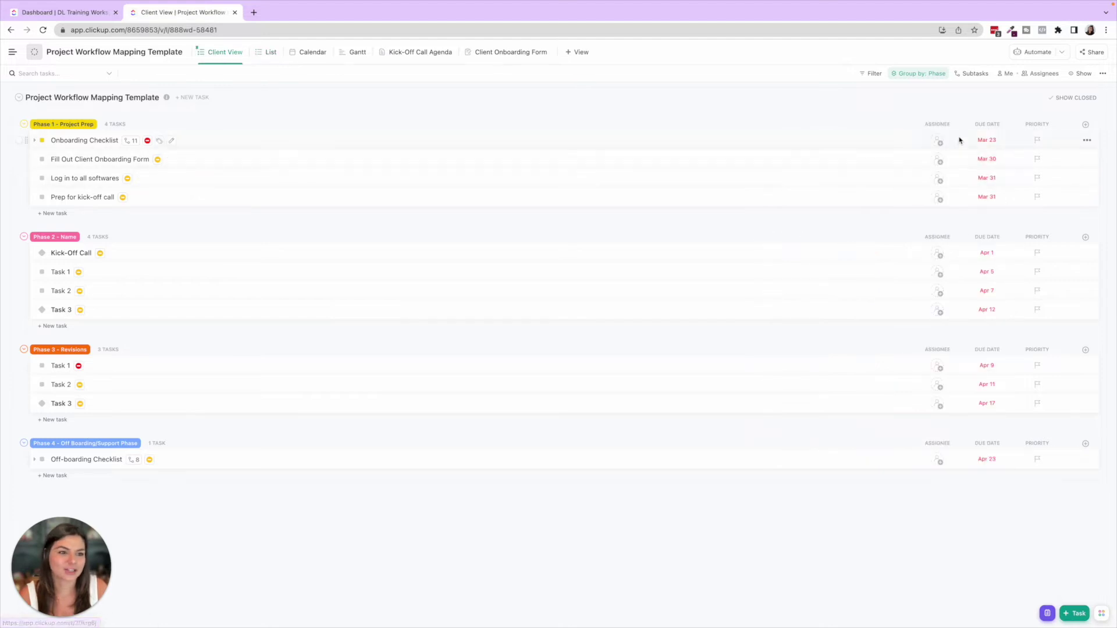
# Hide the Assignee, Due Date and Priority columns in the Client View
pyautogui.click(935, 127)
pyautogui.click(941, 249)
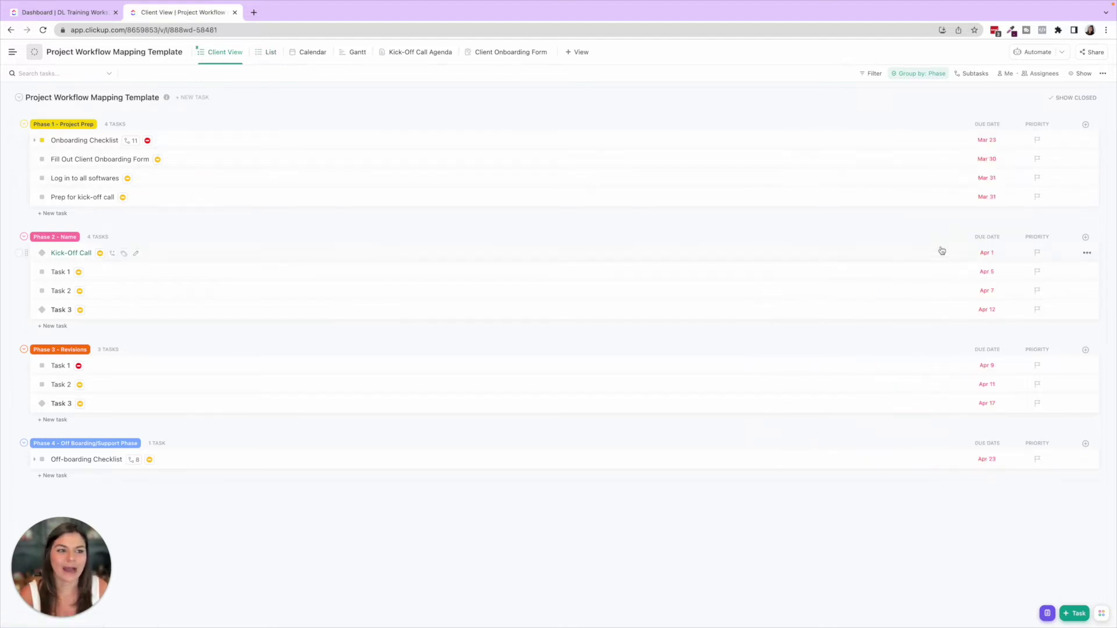
pyautogui.click(983, 125)
pyautogui.click(1002, 264)
pyautogui.click(1032, 124)
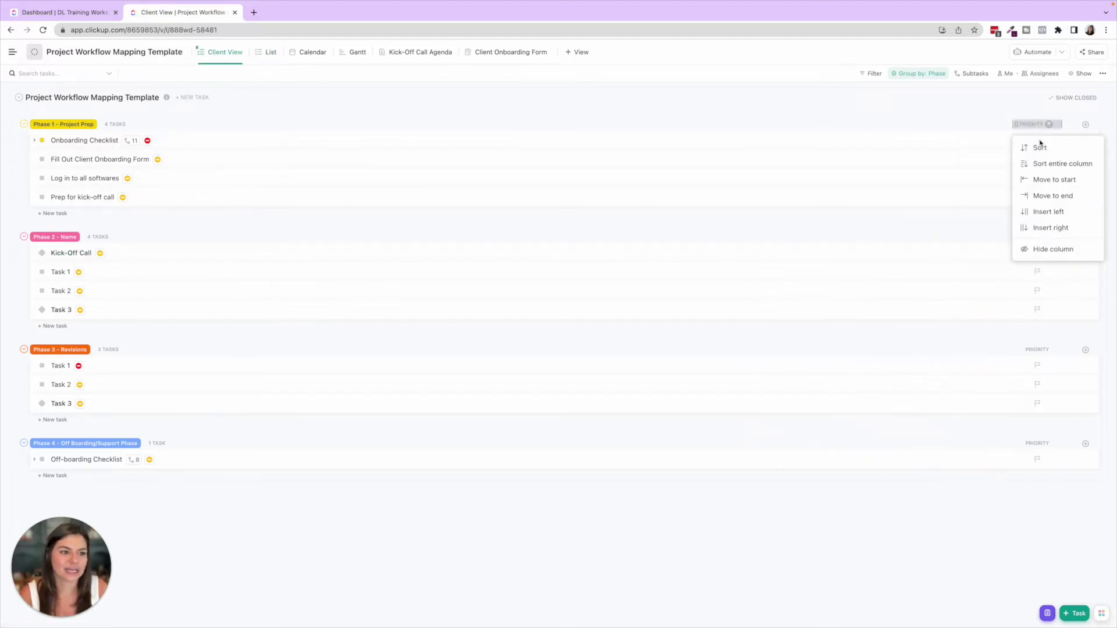
pyautogui.click(1041, 249)
# Show the Status field as a column
pyautogui.click(1086, 124)
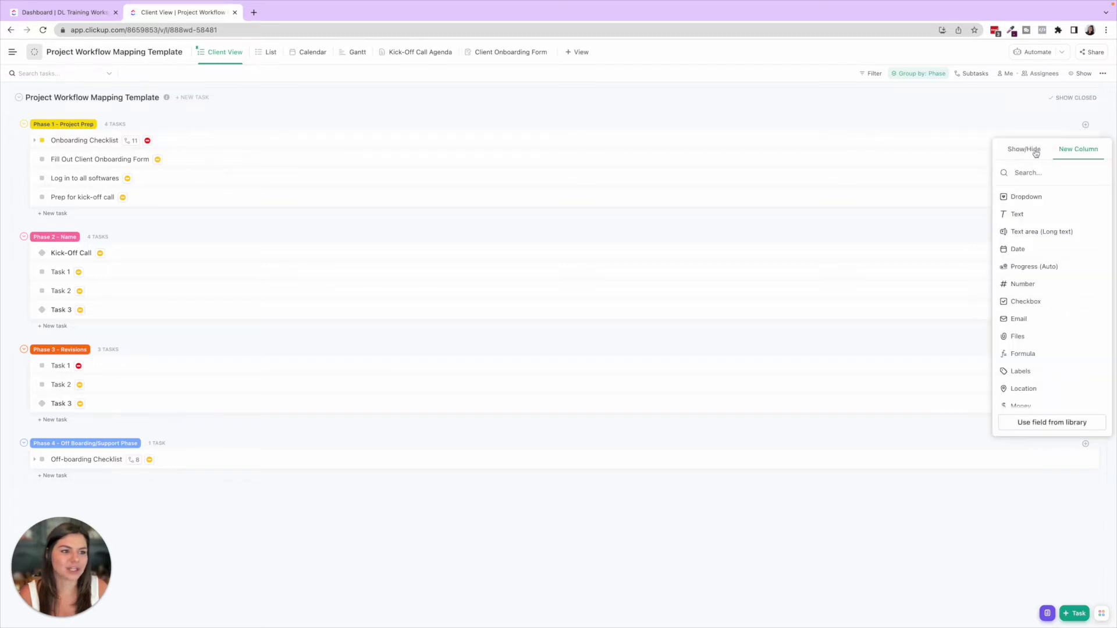
pyautogui.scroll(-1, 1031, 254)
pyautogui.scroll(-5, 1031, 254)
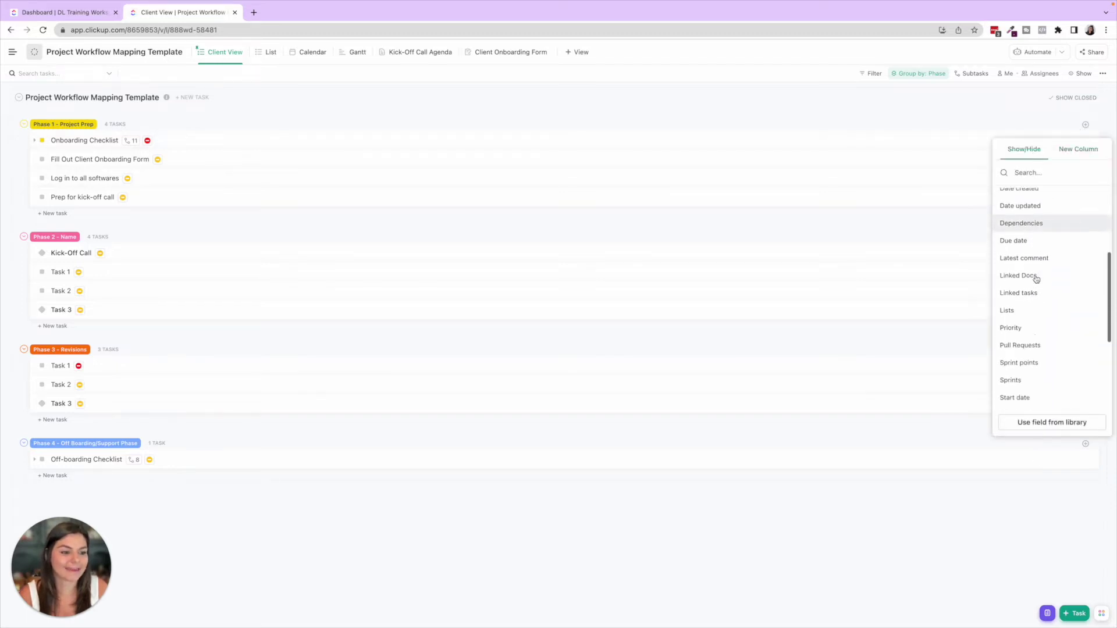
pyautogui.click(1028, 352)
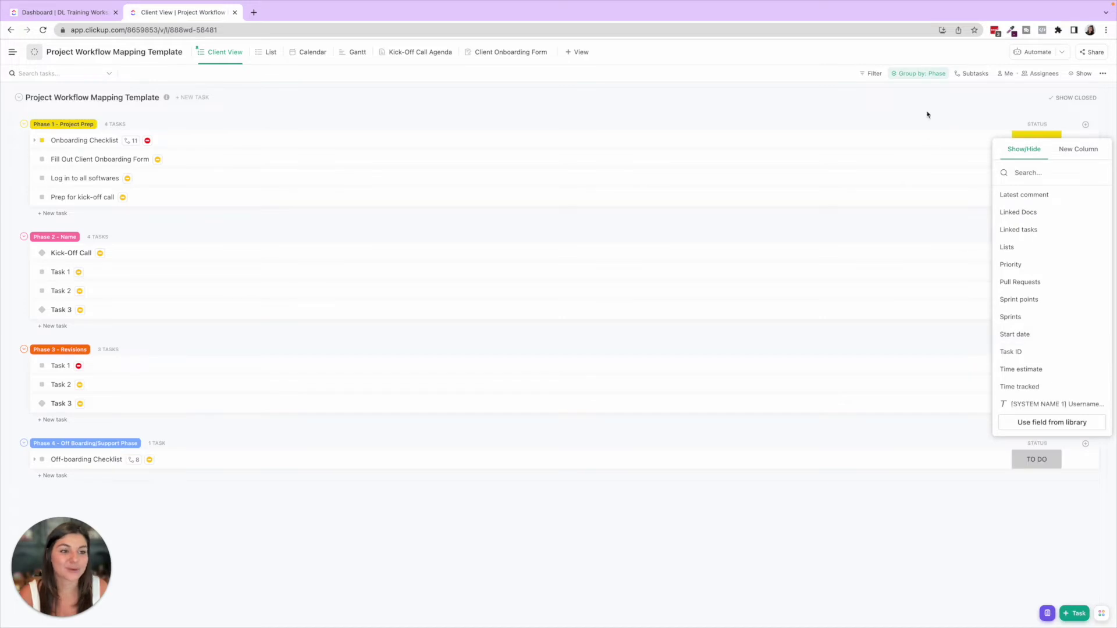
pyautogui.click(927, 112)
# Widen the Status column, turn on the Client View's public link and copy it
pyautogui.moveTo(1061, 123); pyautogui.dragTo(1104, 124)
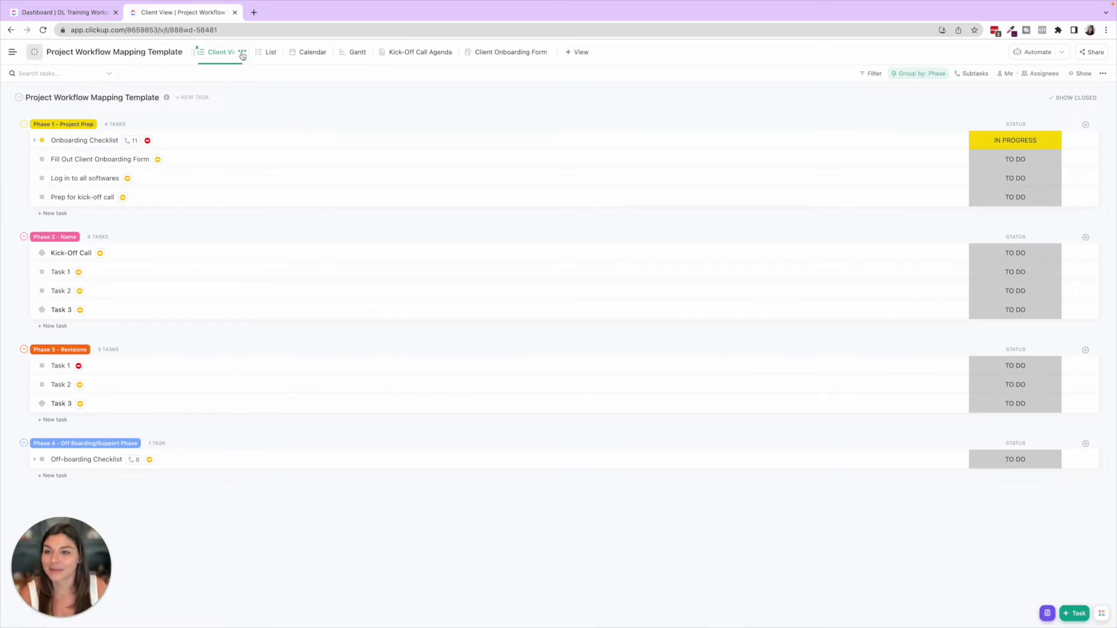
pyautogui.click(242, 53)
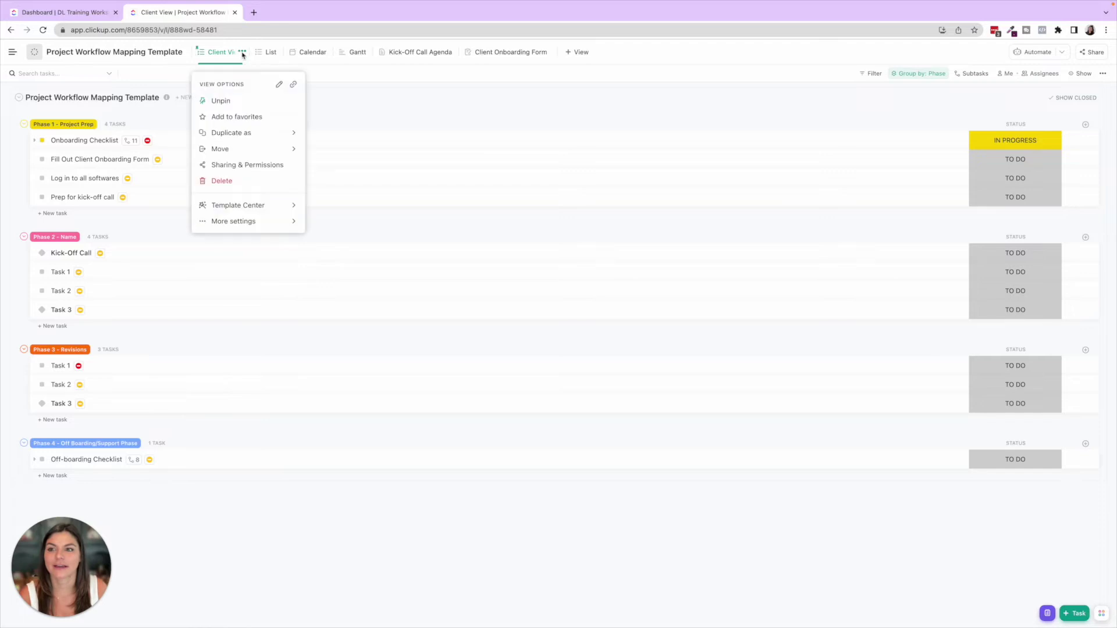
pyautogui.click(239, 166)
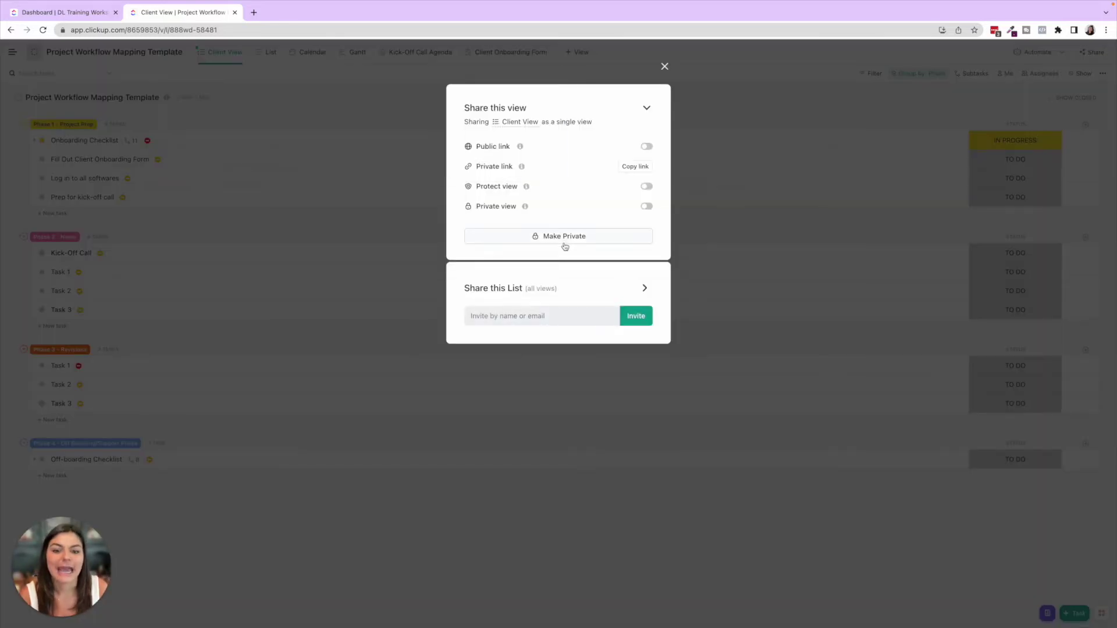
pyautogui.click(646, 147)
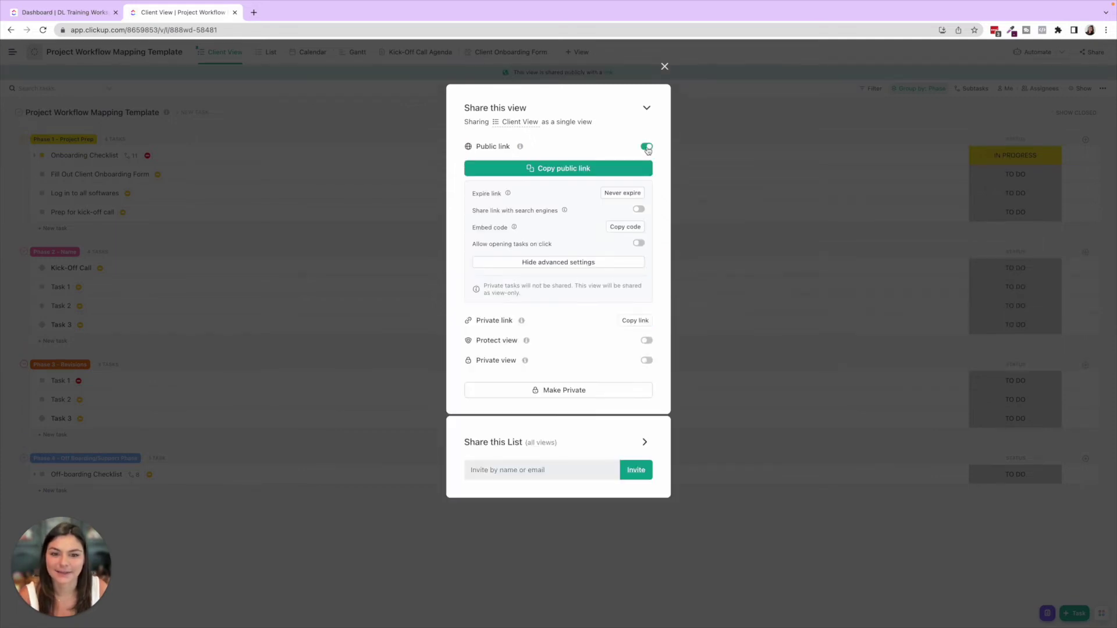
pyautogui.click(581, 172)
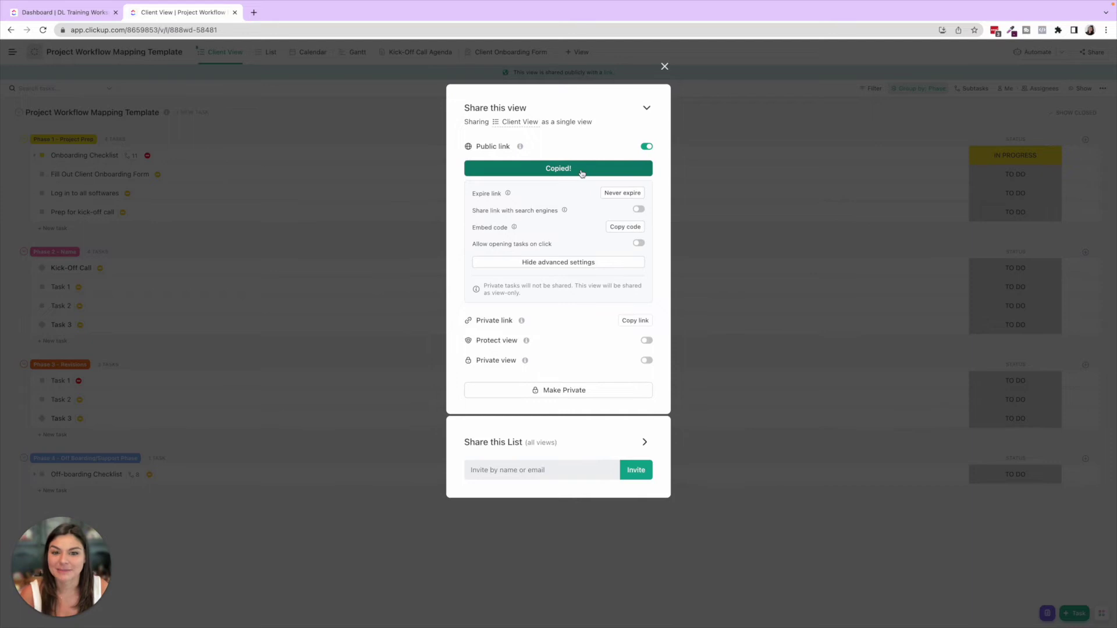
pyautogui.click(82, 12)
# Add a 'Your Project' Custom Embed with the public Client View link, stretched across the dashboard
pyautogui.click(1085, 52)
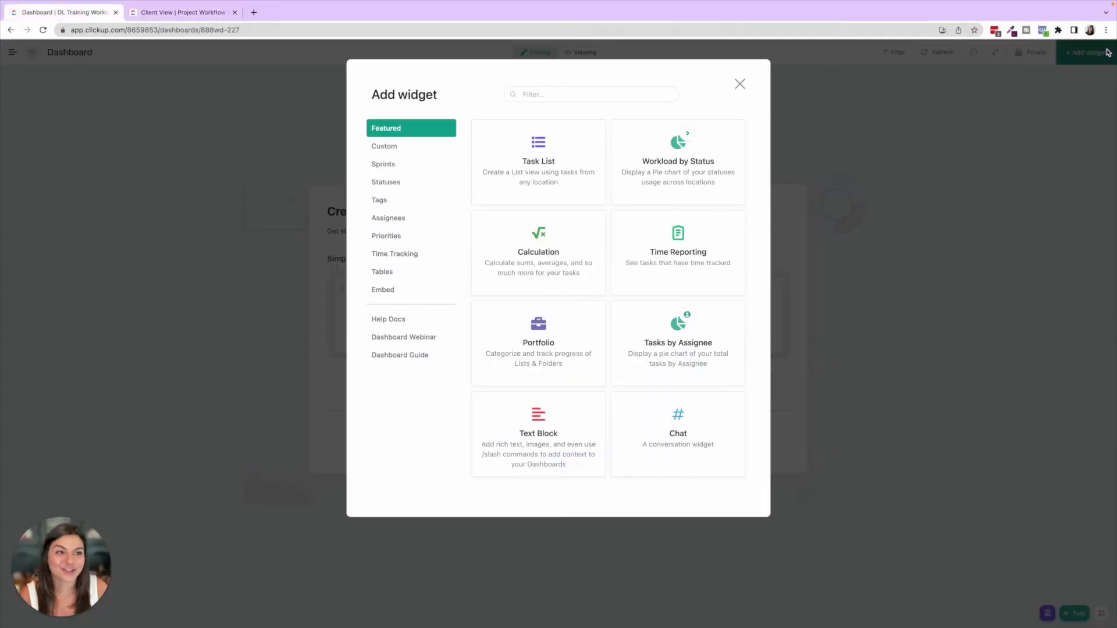
pyautogui.click(384, 291)
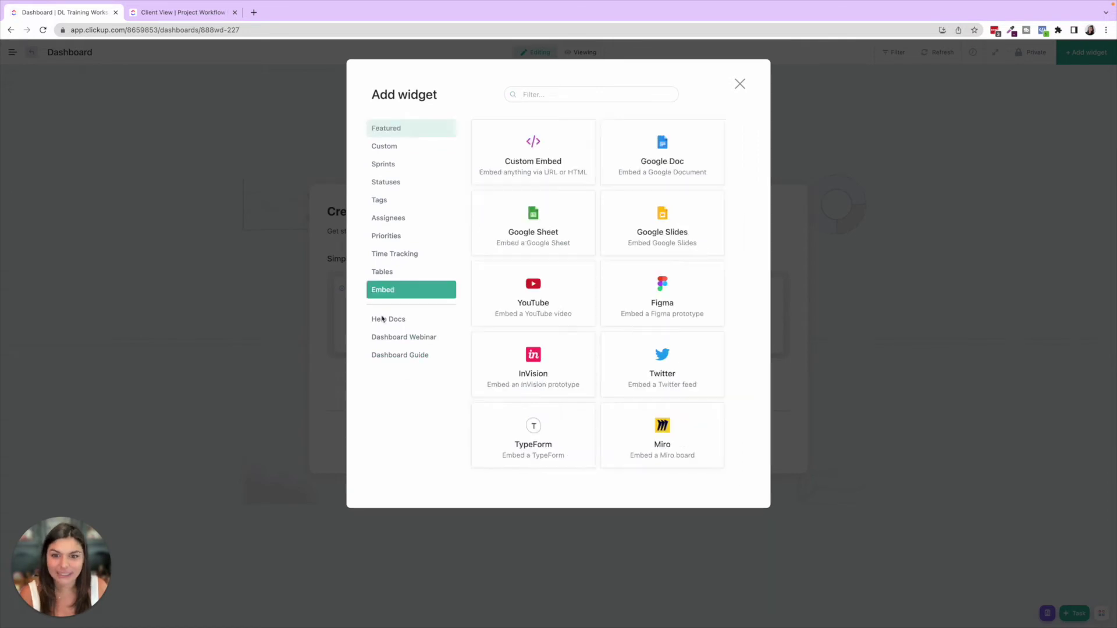
pyautogui.click(523, 165)
pyautogui.tripleClick(357, 170)
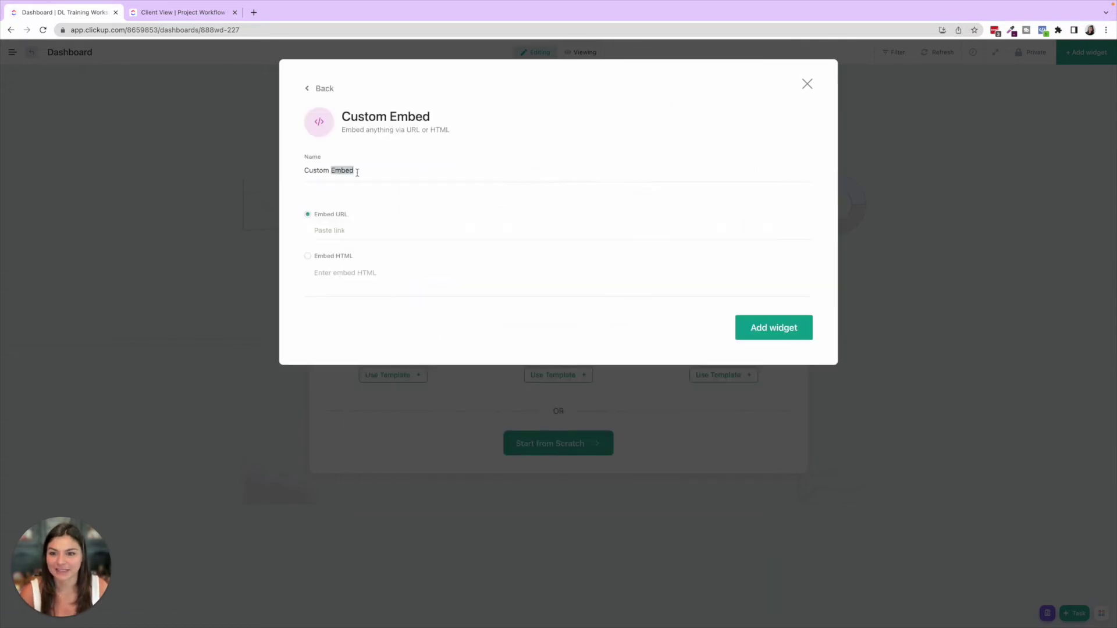
pyautogui.write('Your Project')
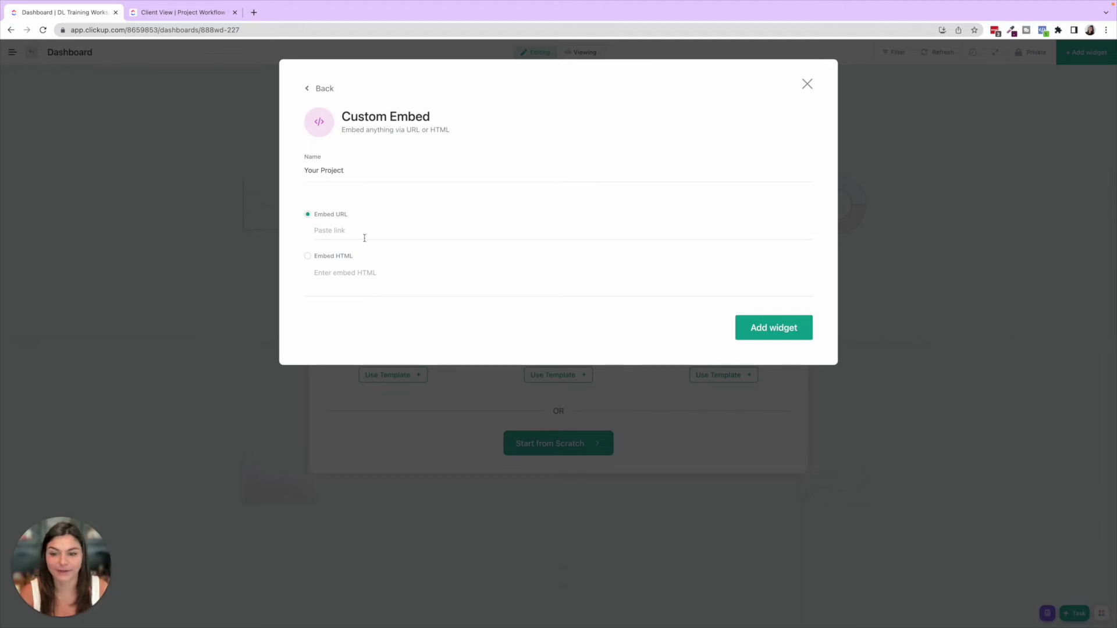
pyautogui.hotkey('ctrl', 'v')
pyautogui.click(767, 331)
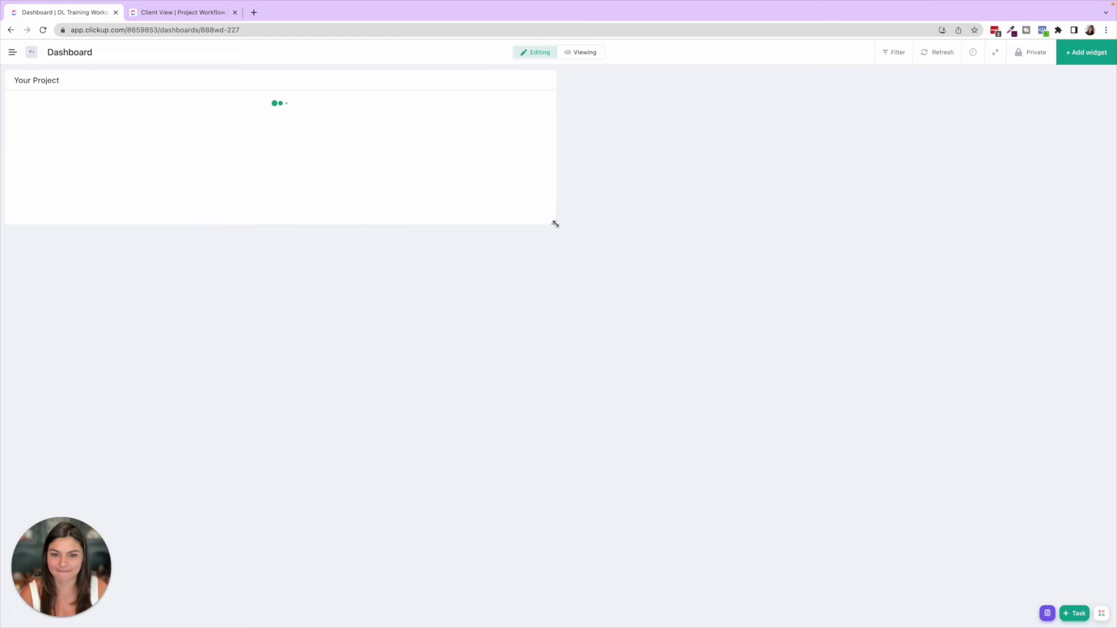
pyautogui.moveTo(555, 224); pyautogui.dragTo(1072, 574)
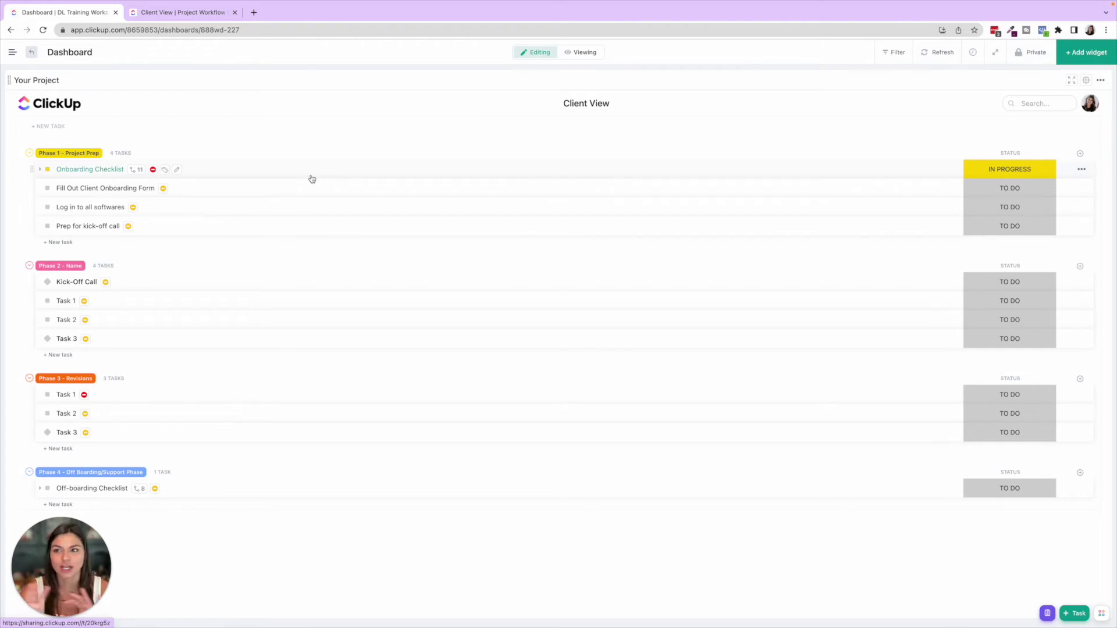
# Close the Client View's sharing dialog and check Onboarding Checklist's status in the dashboard embed, unchanged
pyautogui.click(186, 12)
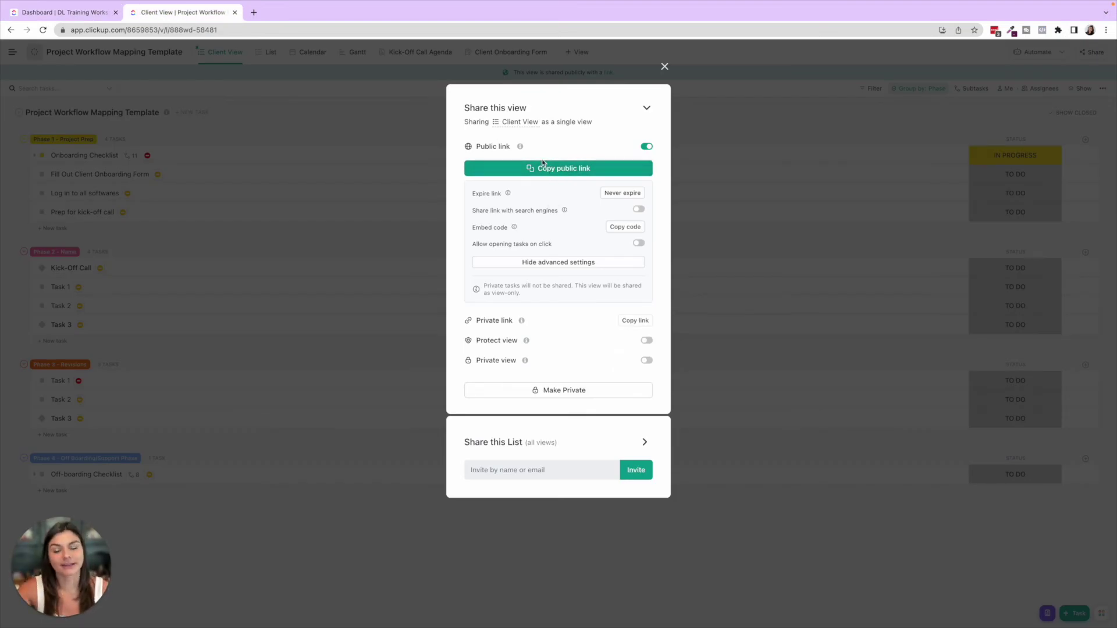
pyautogui.click(186, 68)
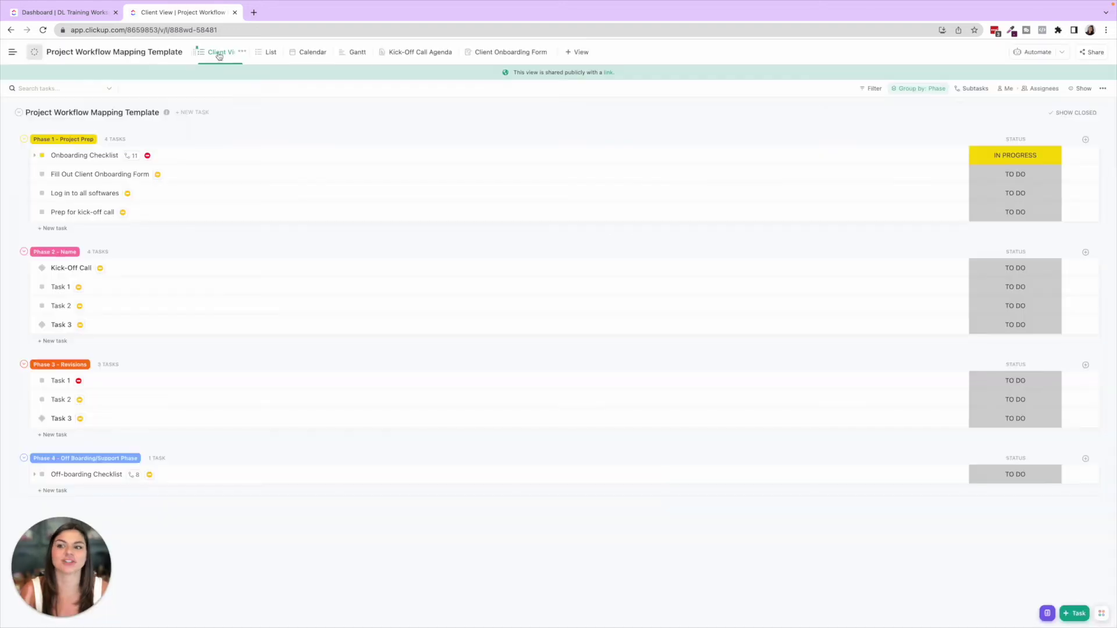
pyautogui.click(52, 18)
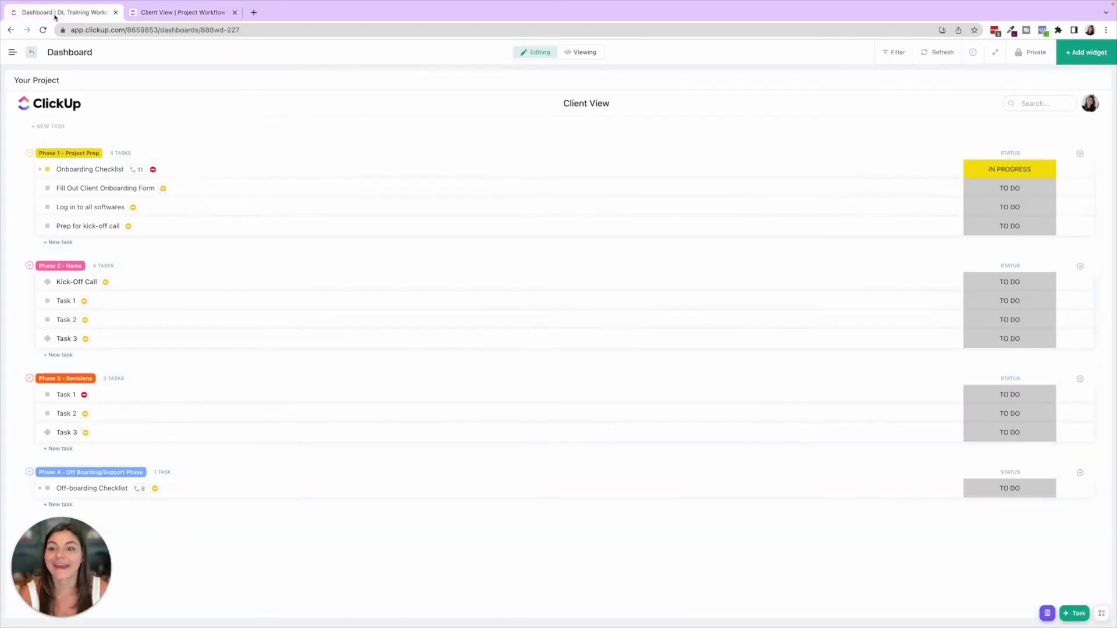
pyautogui.click(993, 170)
pyautogui.click(898, 150)
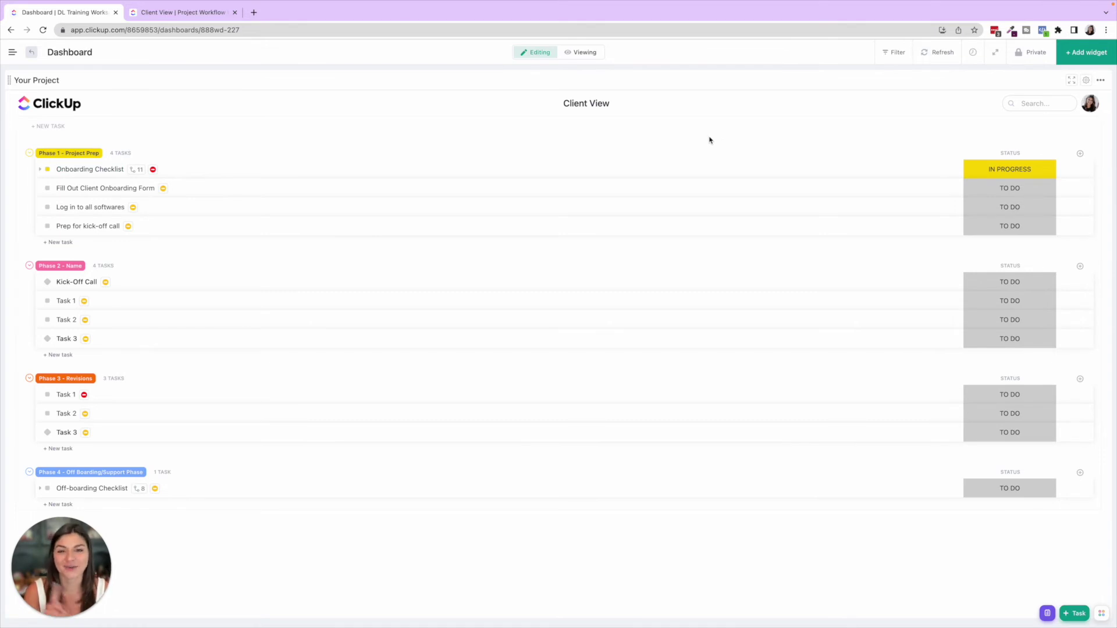
# Load the copied public Client View link in a new Incognito window
pyautogui.hotkey('ctrl', 'shift', 'n')
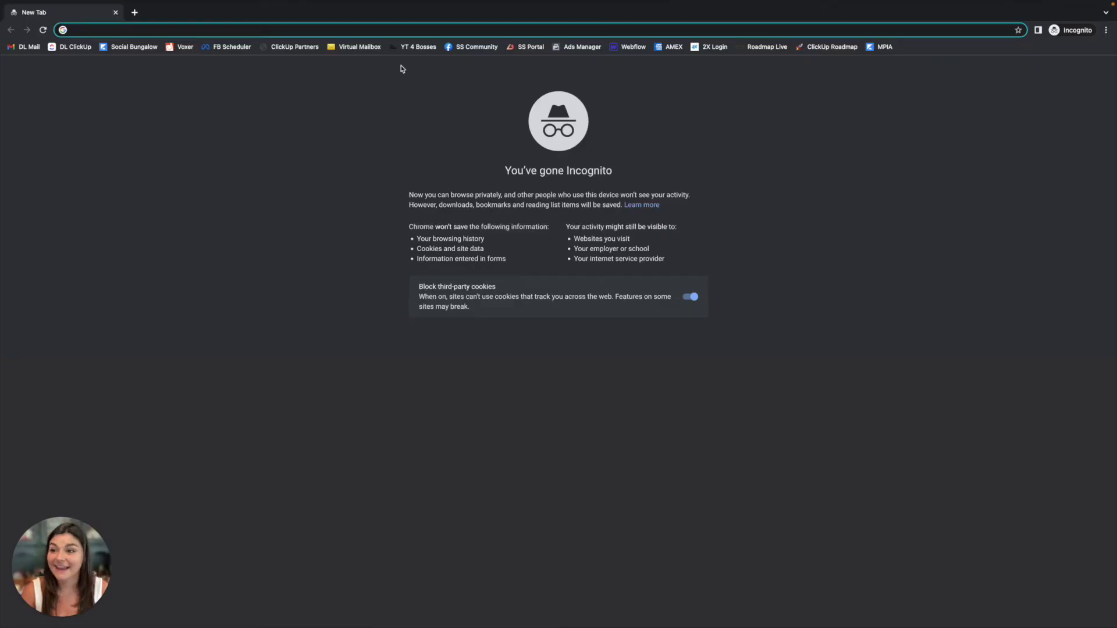
pyautogui.hotkey('ctrl', 'v')
pyautogui.press('Return')
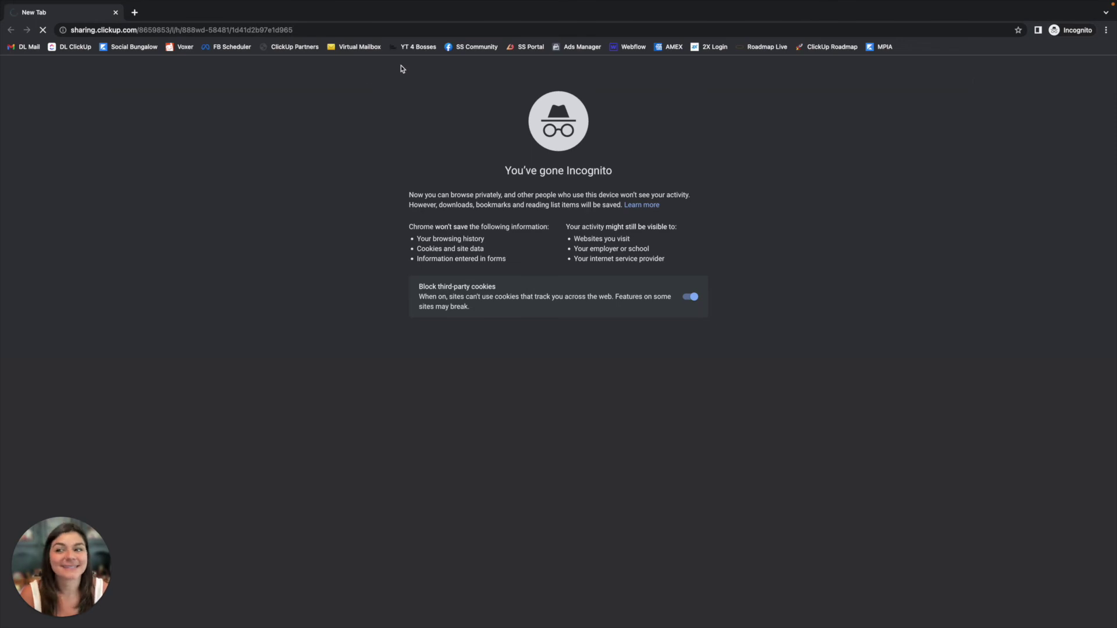